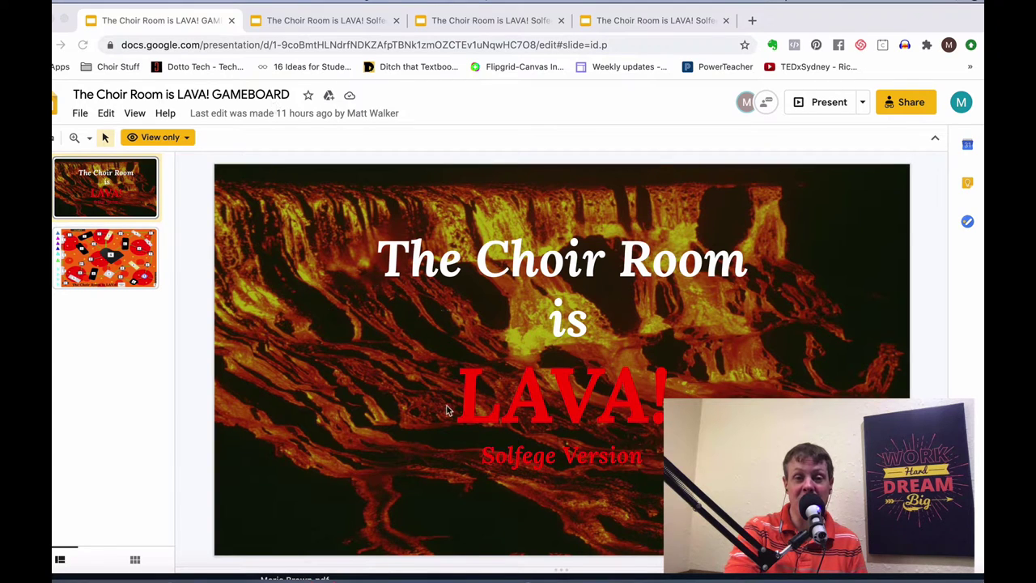
# - Preview the gameboard's board slide, then look through the Solfege Level 1, 2 and 3 decks
pyautogui.click(121, 253)
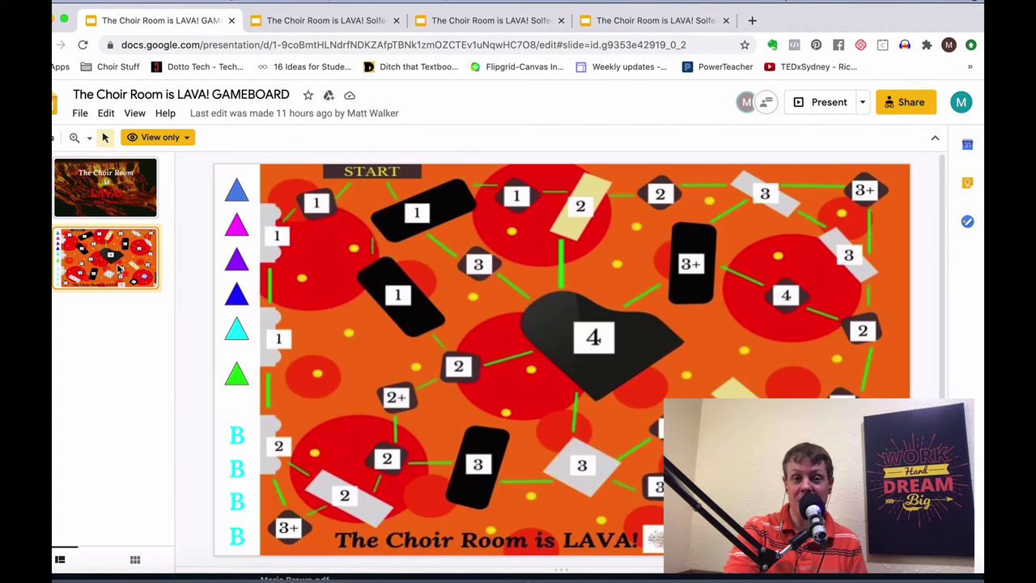
pyautogui.click(108, 198)
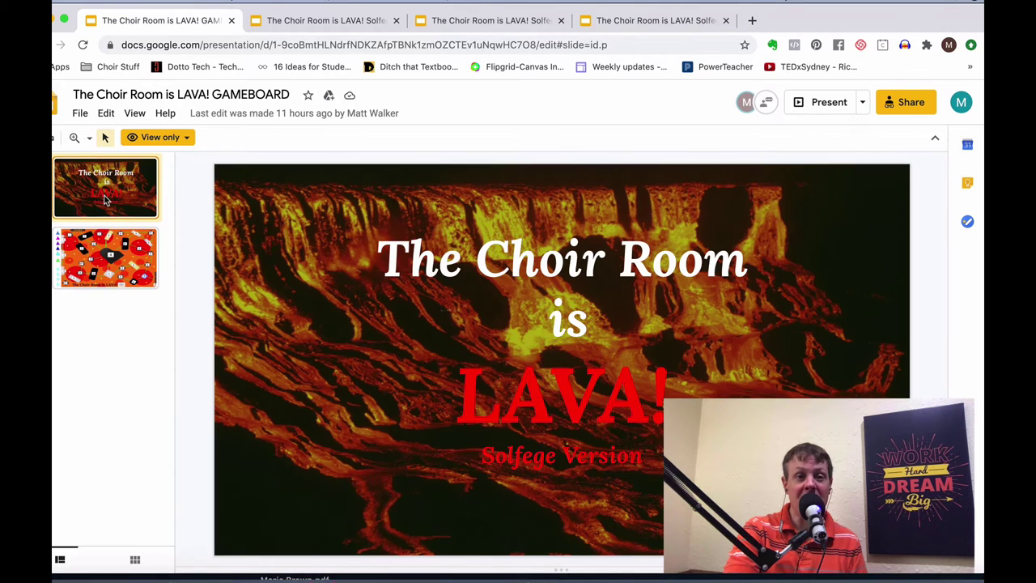
pyautogui.click(299, 23)
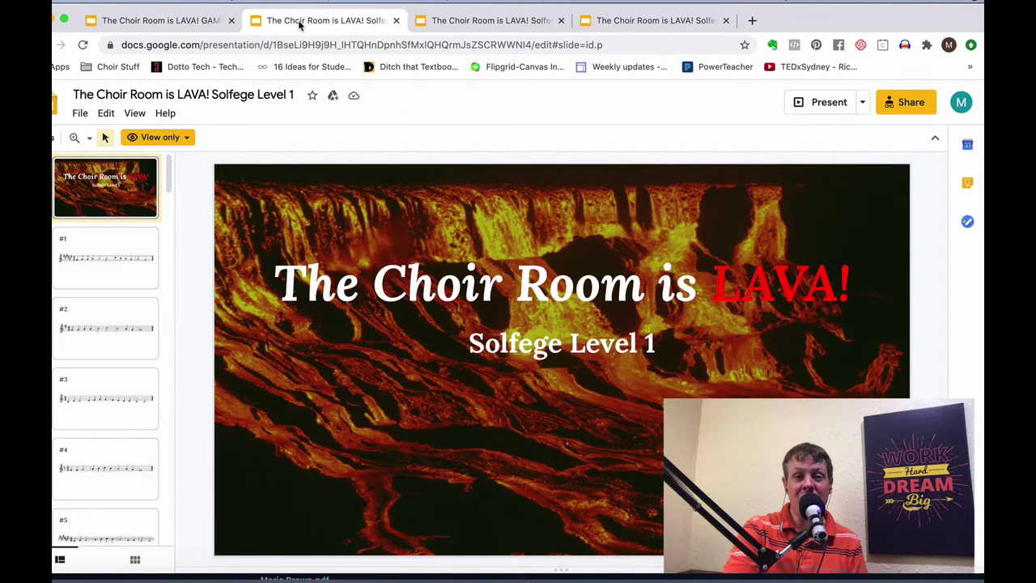
pyautogui.click(463, 29)
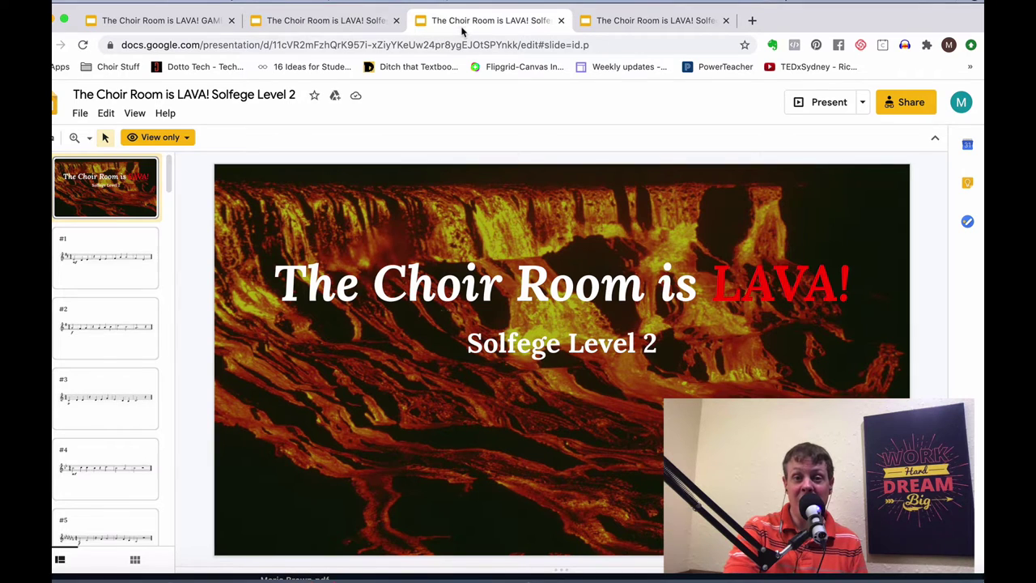
pyautogui.click(616, 24)
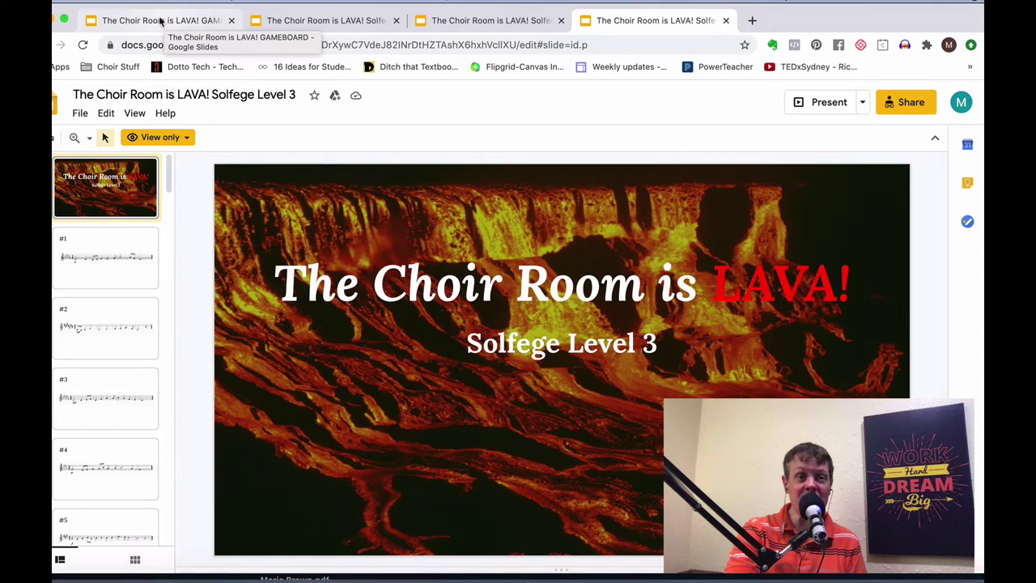
# - Copy the entire view-only GAMEBOARD presentation as 'Copy of The Choir Room is LAVA! GAMEBOARD'
pyautogui.click(161, 21)
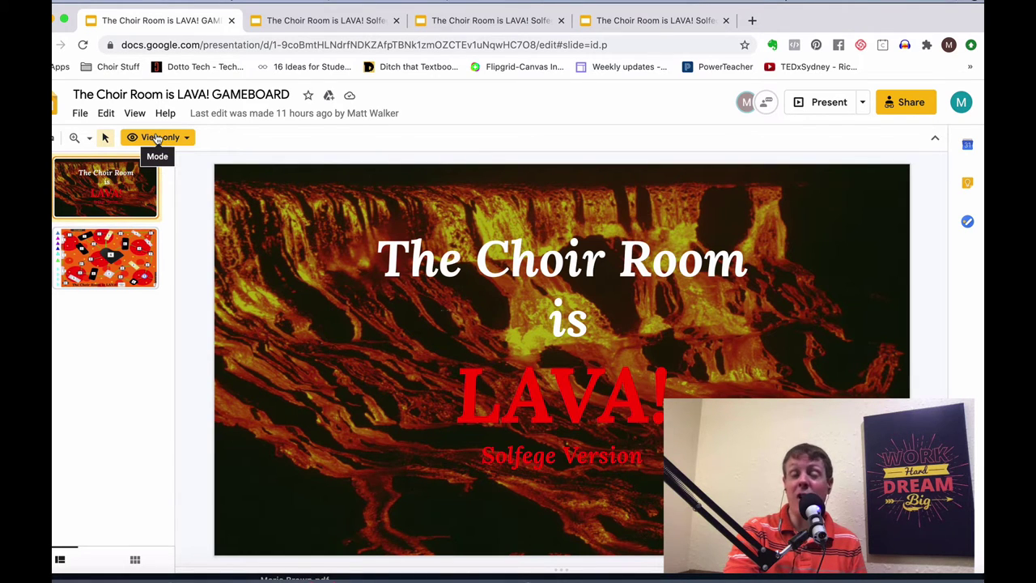
pyautogui.click(80, 114)
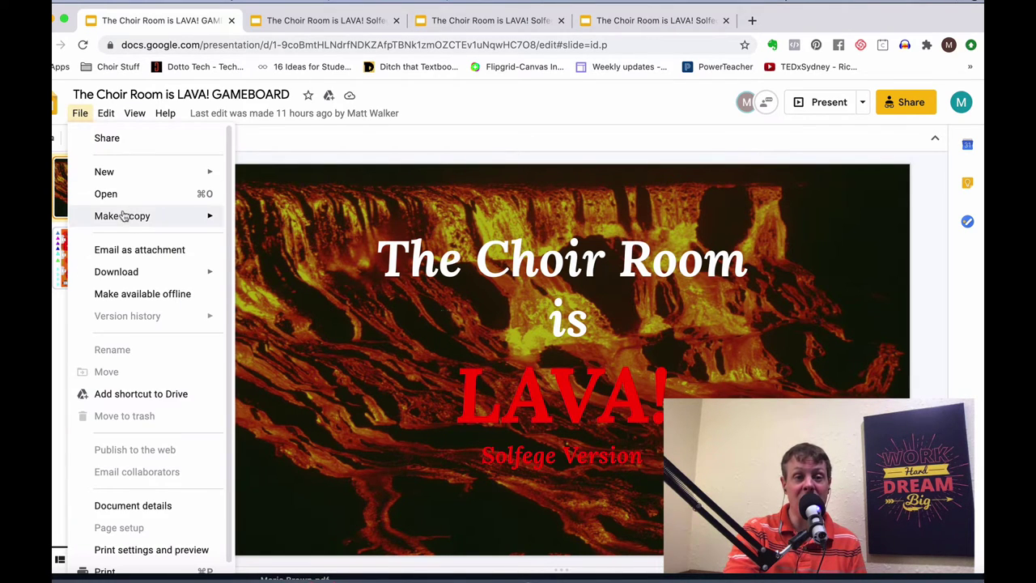
pyautogui.moveTo(125, 227)
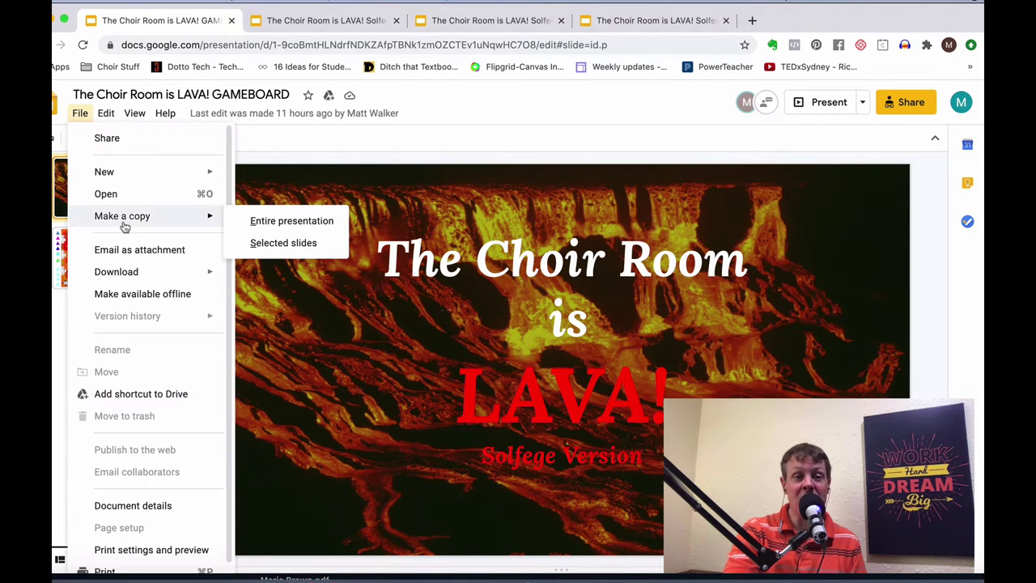
pyautogui.click(266, 222)
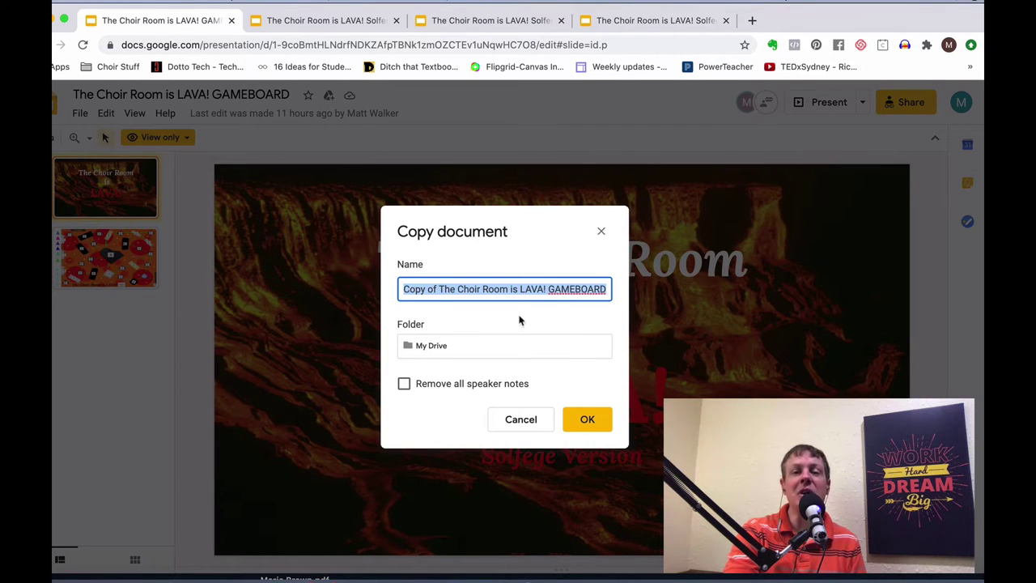
pyautogui.click(587, 419)
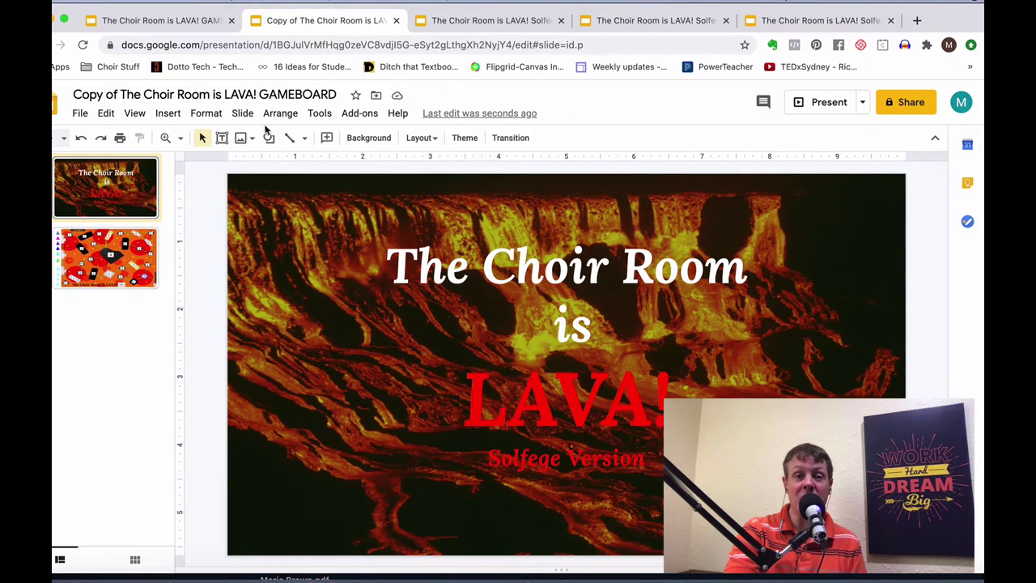
# - Close the view-only gameboard original and make an editable copy of the Solfege Level 1 deck
pyautogui.click(183, 24)
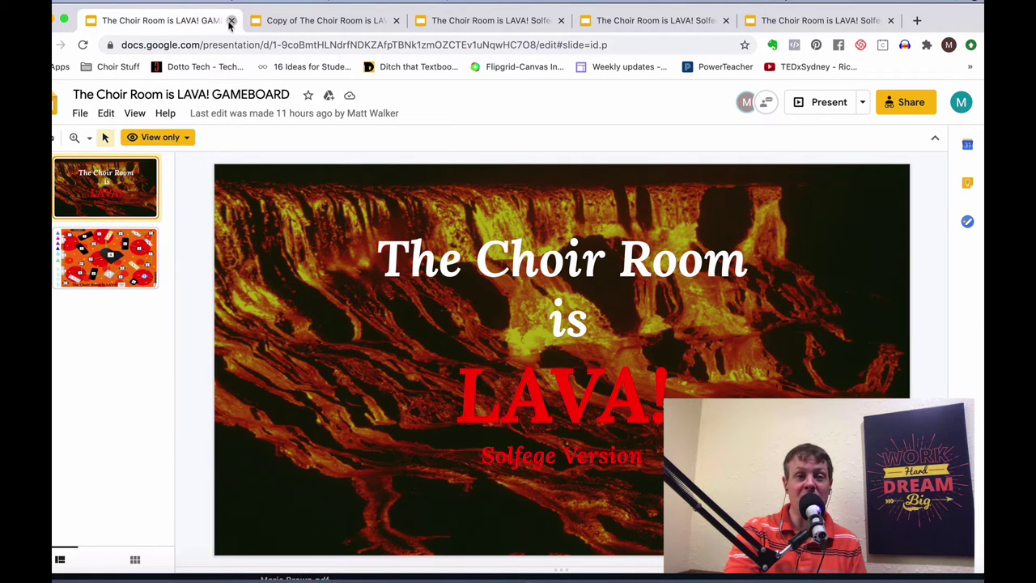
pyautogui.click(231, 22)
pyautogui.click(348, 22)
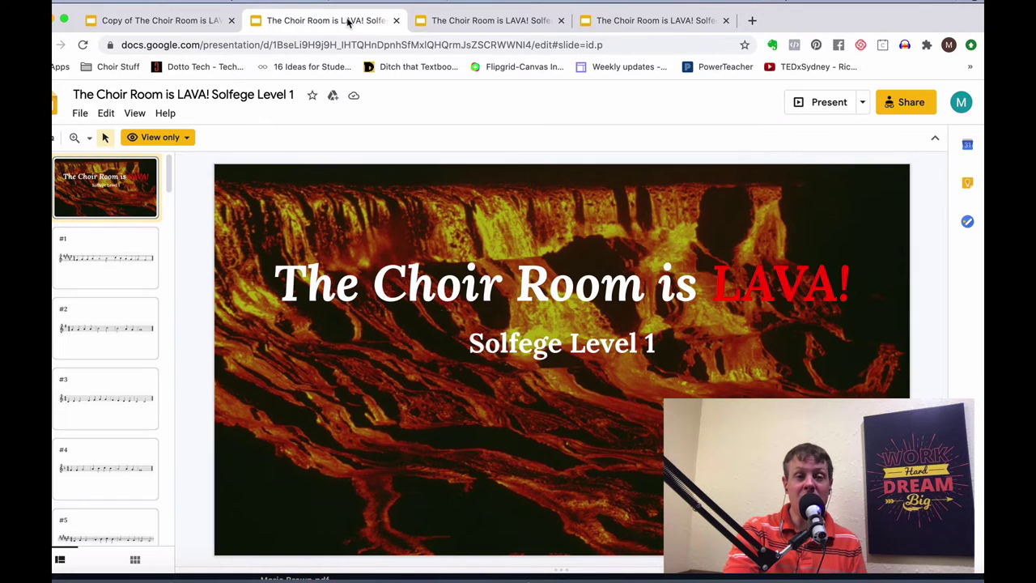
pyautogui.click(82, 114)
pyautogui.moveTo(205, 215)
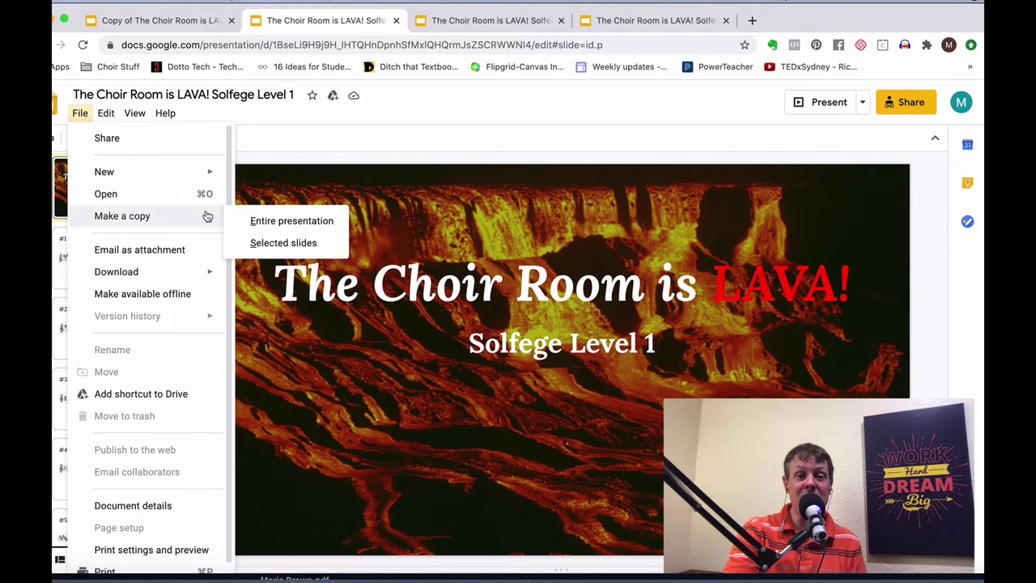
pyautogui.click(263, 222)
pyautogui.click(596, 427)
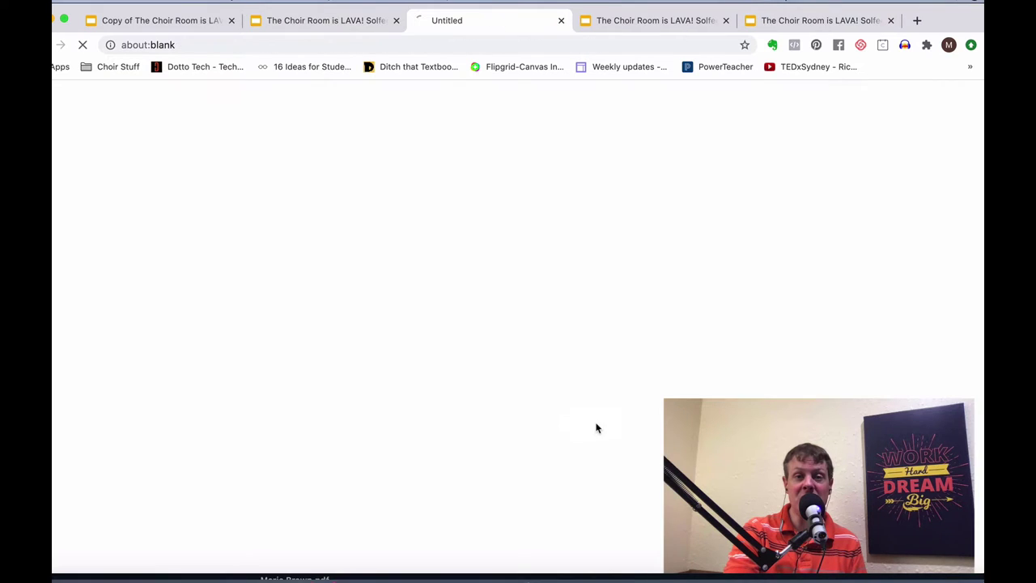
# - Make an editable copy of the entire view-only Solfege Level 2 deck
pyautogui.click(640, 22)
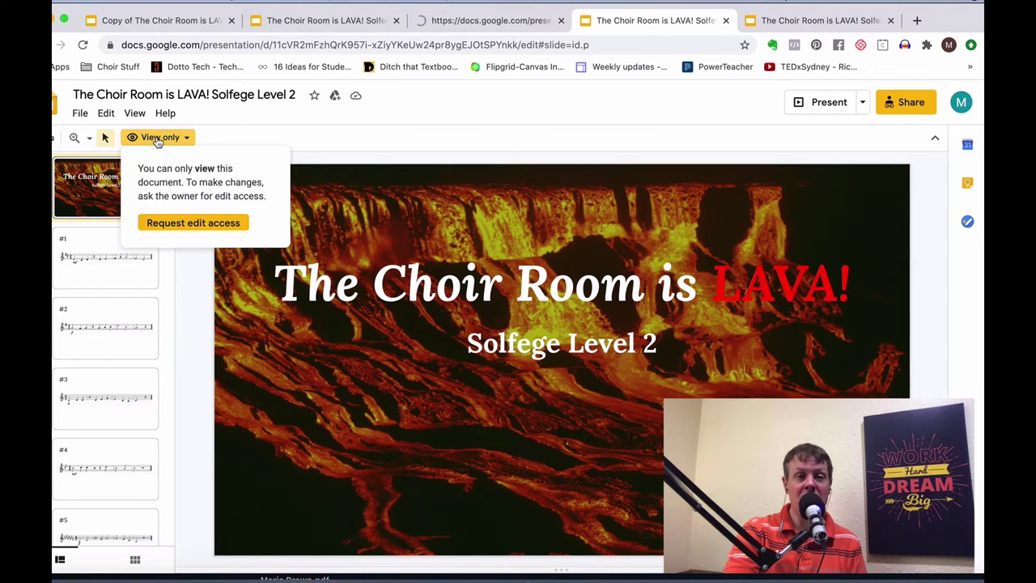
pyautogui.click(158, 140)
pyautogui.click(80, 114)
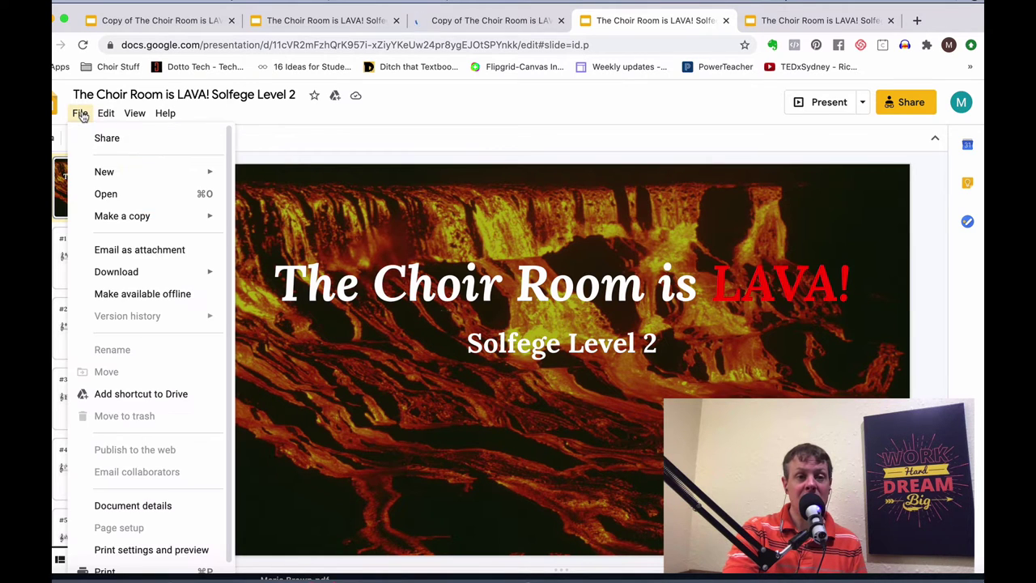
pyautogui.moveTo(117, 217)
pyautogui.click(271, 220)
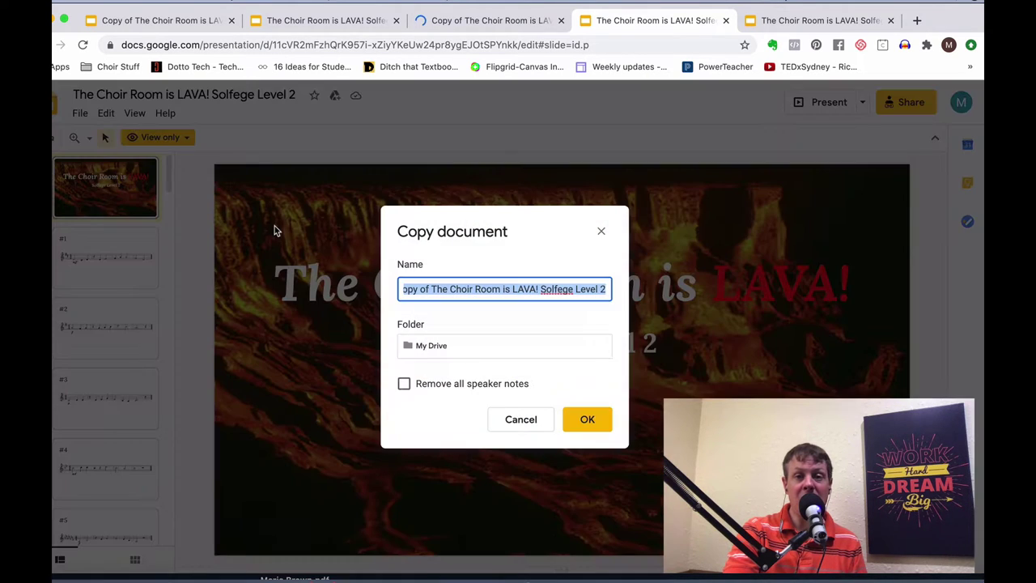
pyautogui.click(588, 419)
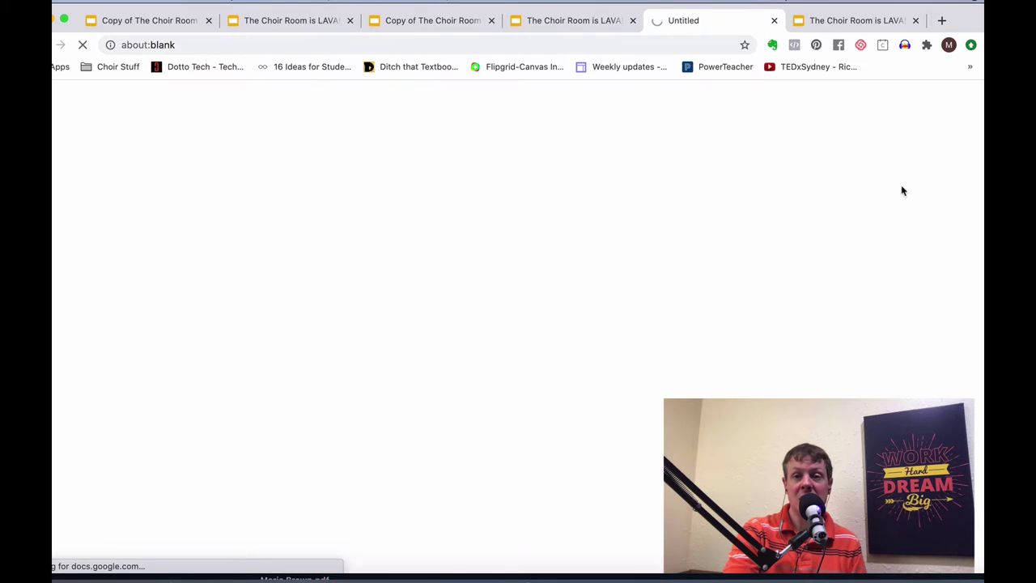
pyautogui.click(856, 21)
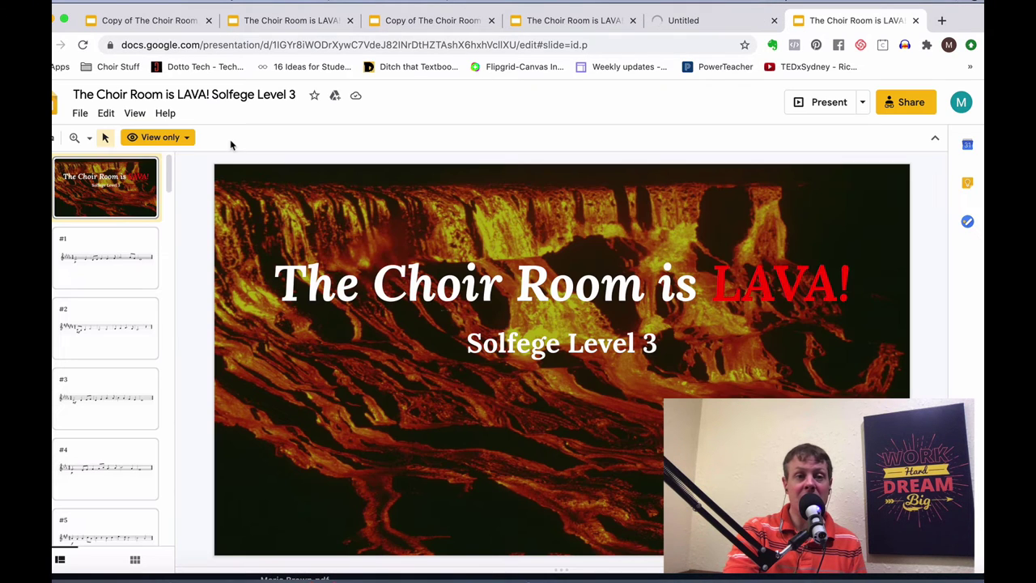
# - Make an editable copy of the entire Solfege Level 3 presentation
pyautogui.click(80, 113)
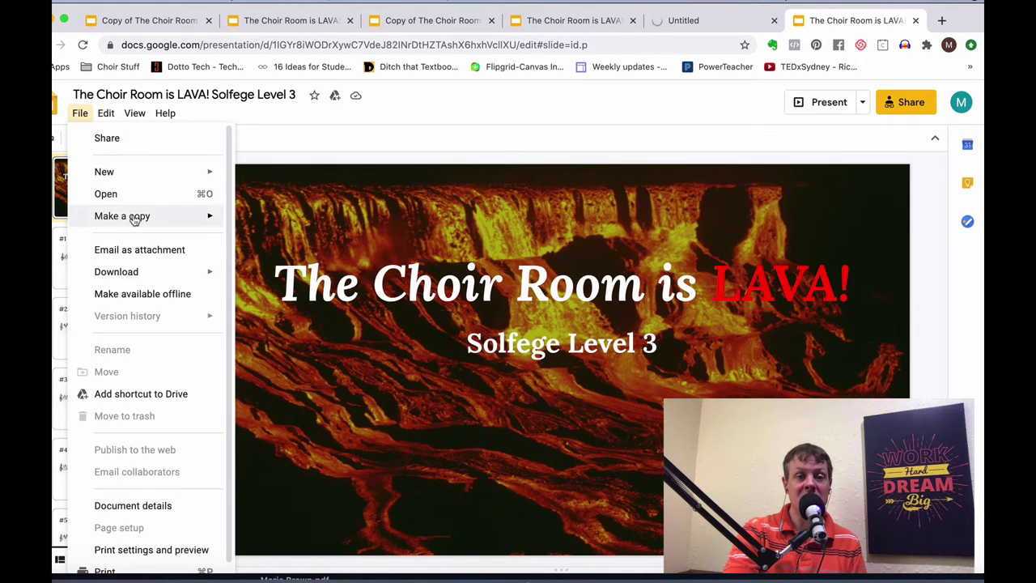
pyautogui.moveTo(134, 216)
pyautogui.click(307, 219)
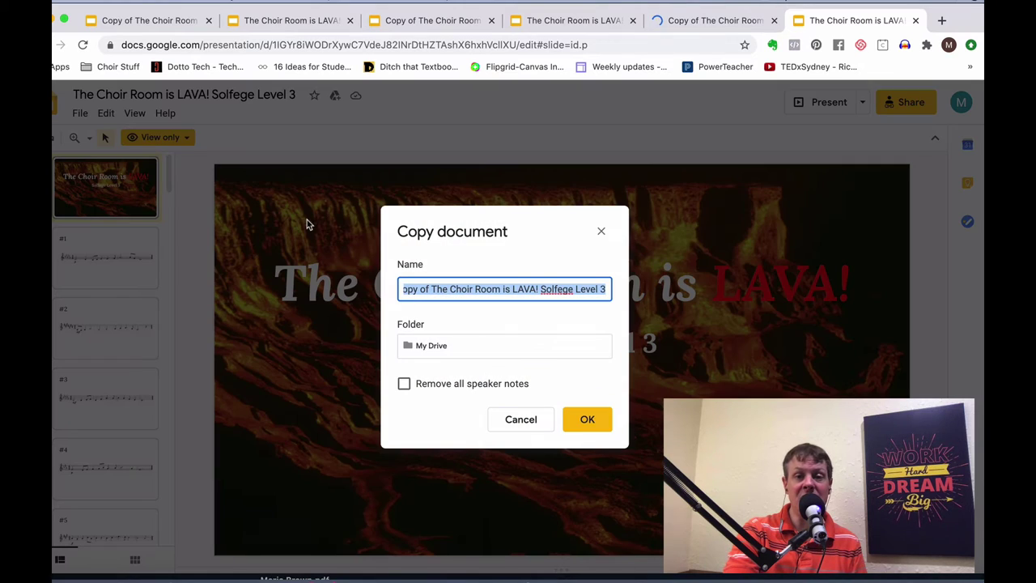
pyautogui.click(590, 419)
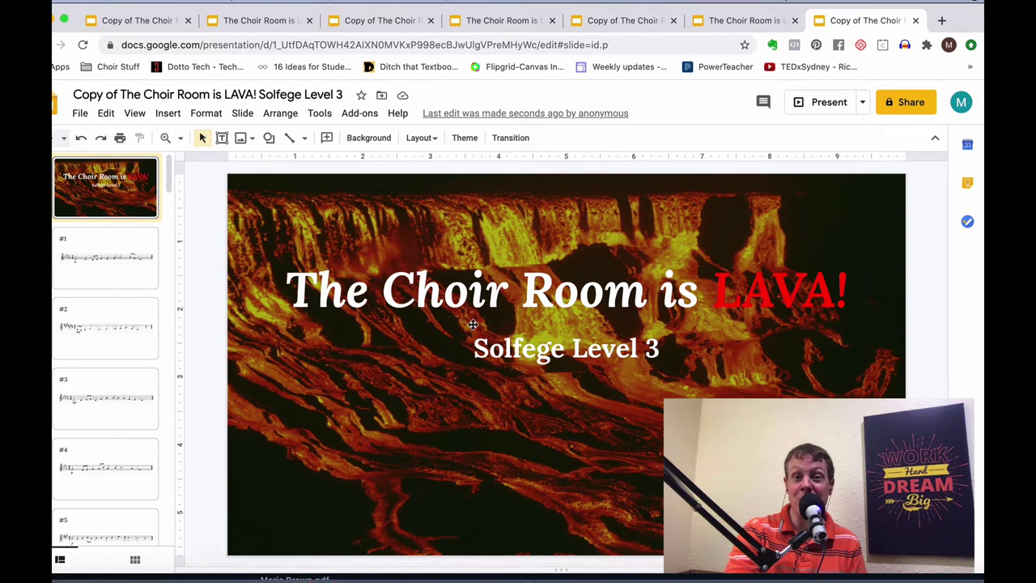
# - Close the view-only Solfege Level 1, 2 and 3 originals and return to the GAMEBOARD copy
pyautogui.click(250, 21)
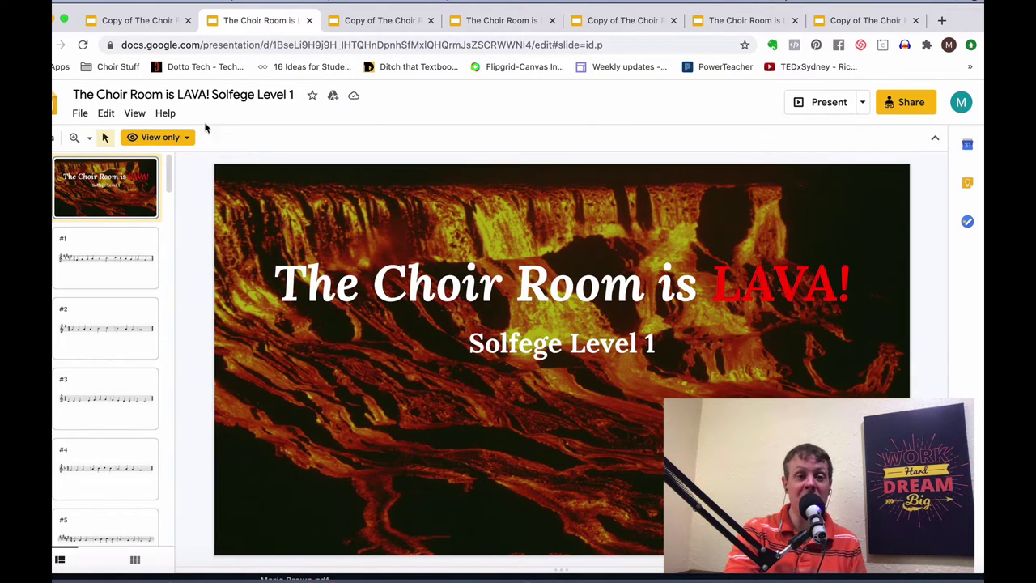
pyautogui.click(310, 21)
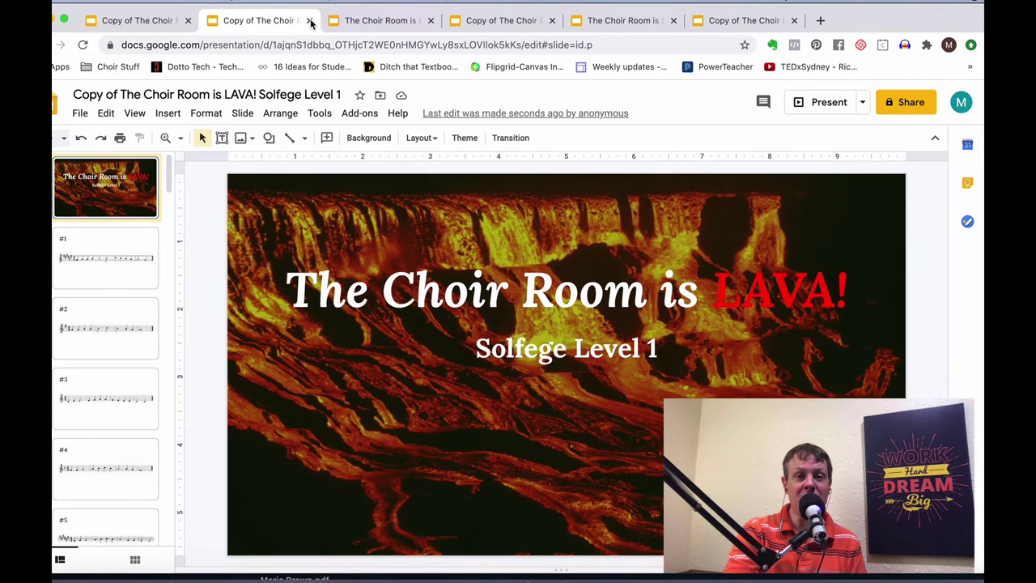
pyautogui.click(358, 21)
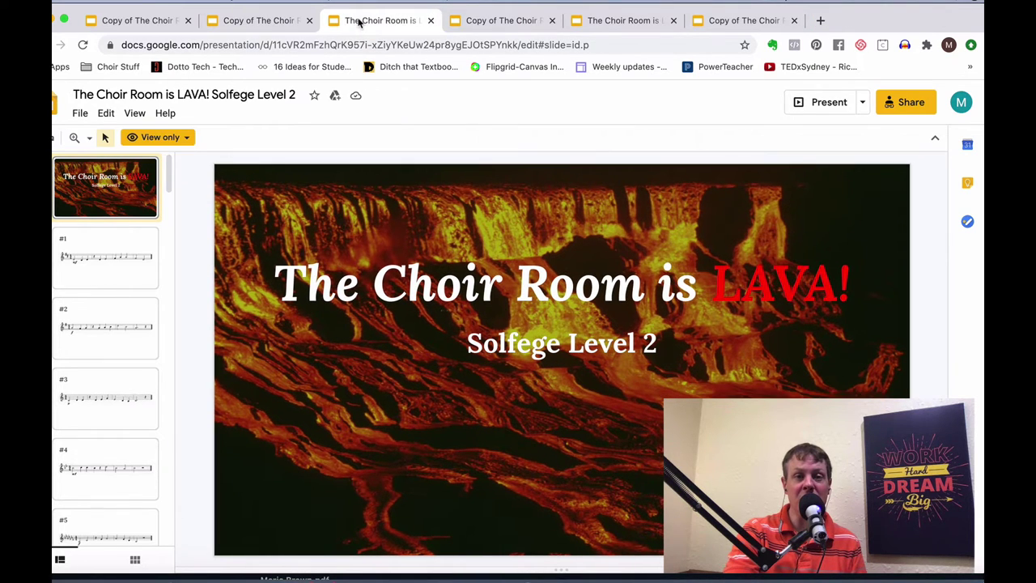
pyautogui.click(431, 20)
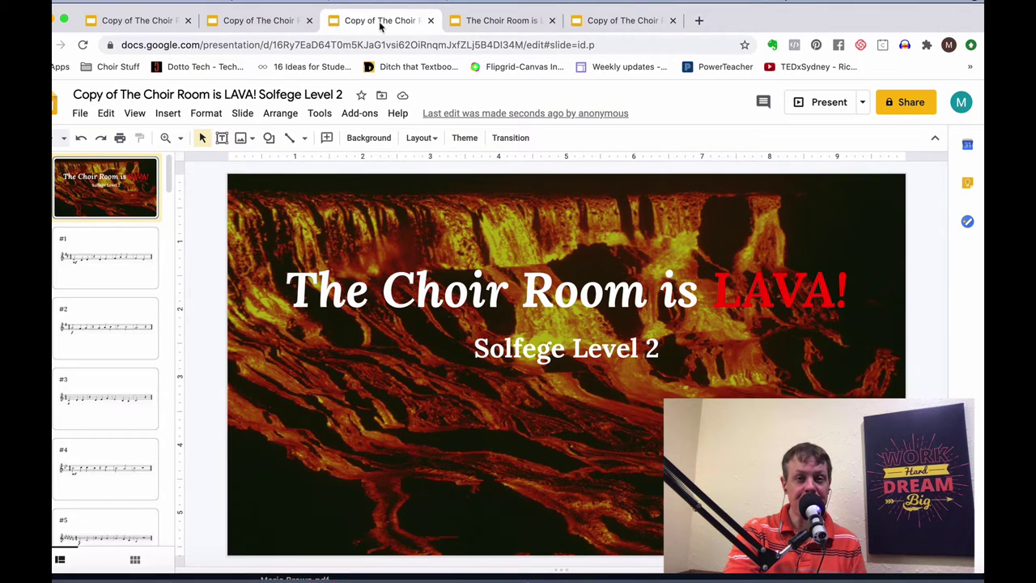
pyautogui.click(486, 22)
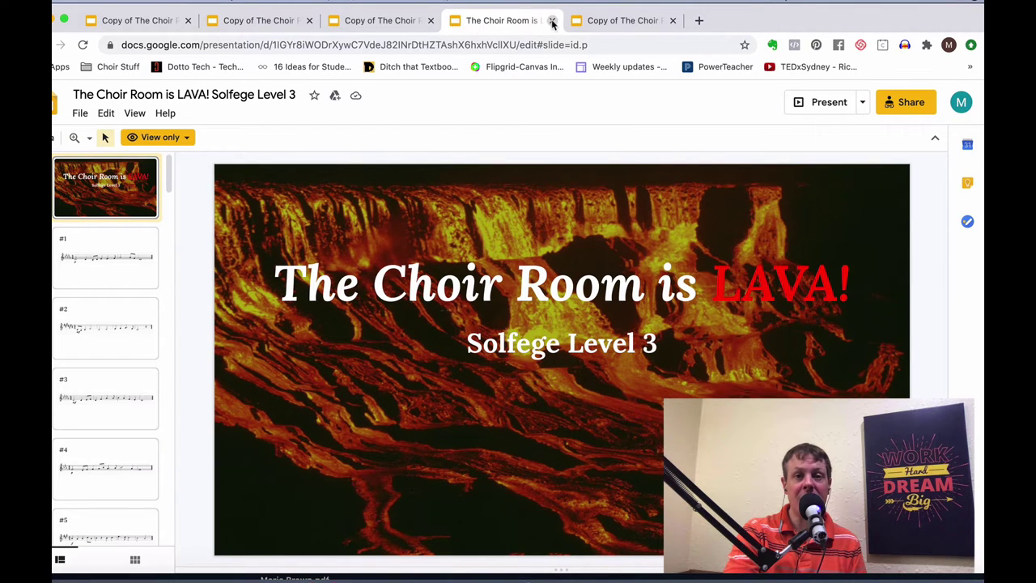
pyautogui.click(552, 21)
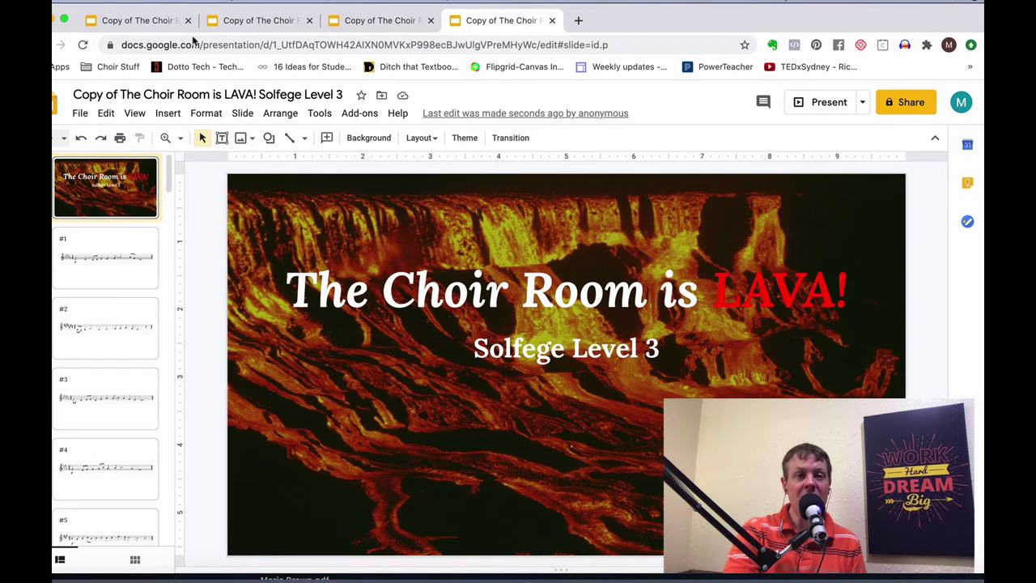
pyautogui.click(139, 21)
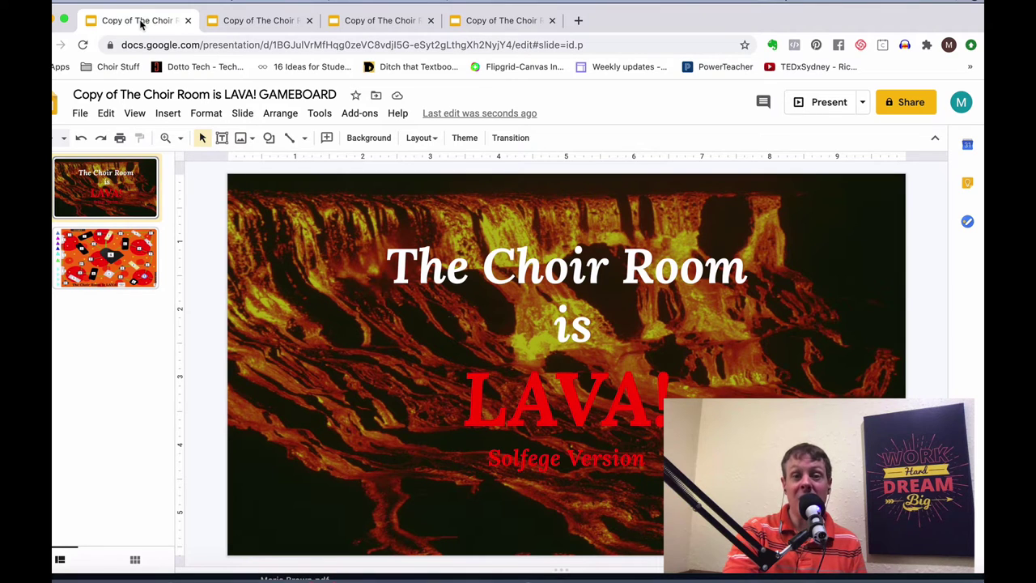
# - Show the GAMEBOARD copy's second slide, the orange lava board with numbered spaces
pyautogui.click(113, 253)
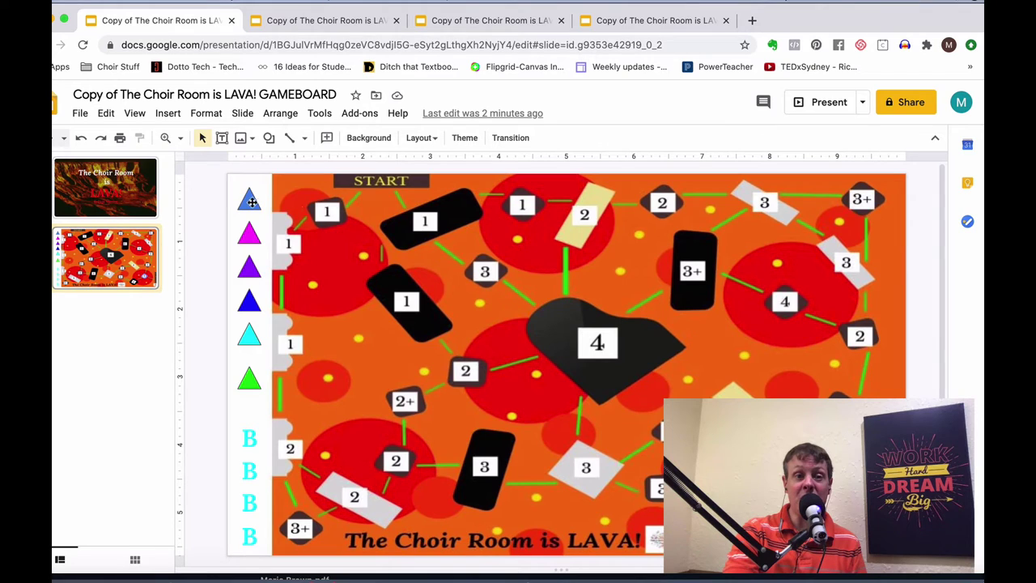
pyautogui.moveTo(251, 201); pyautogui.dragTo(361, 204)
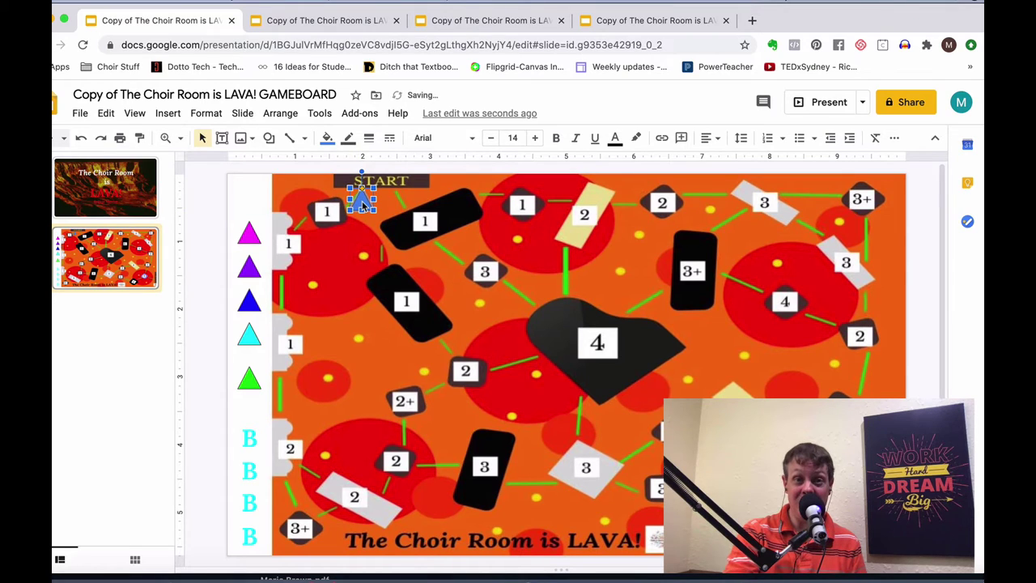
pyautogui.moveTo(363, 207); pyautogui.dragTo(283, 448)
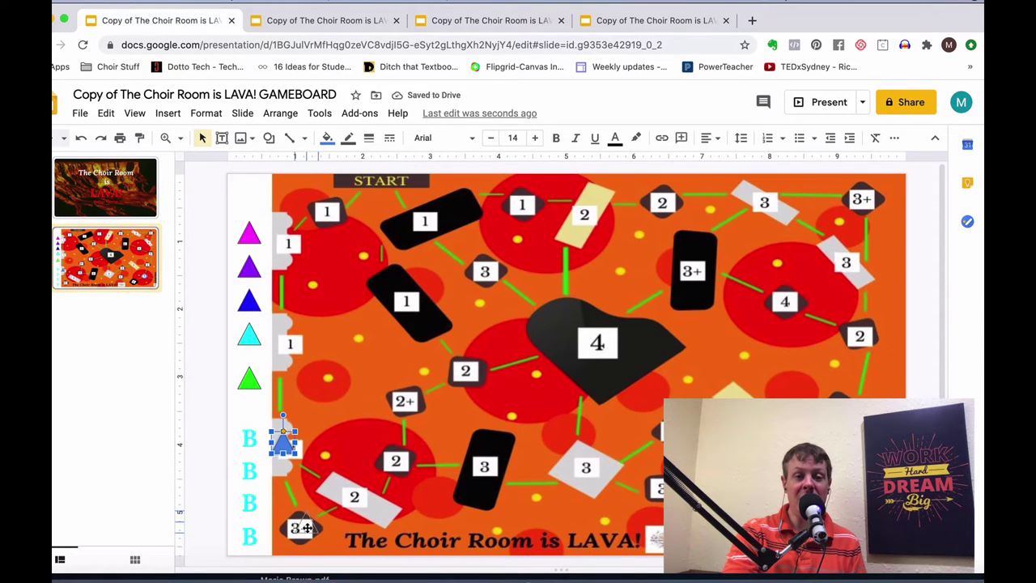
pyautogui.moveTo(307, 528); pyautogui.dragTo(275, 393)
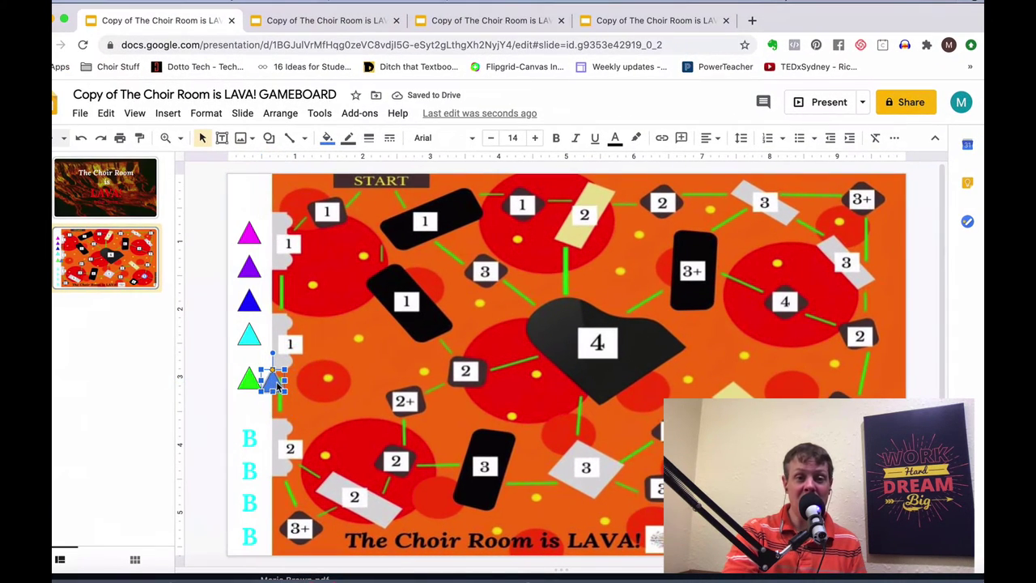
pyautogui.moveTo(273, 387); pyautogui.dragTo(250, 198)
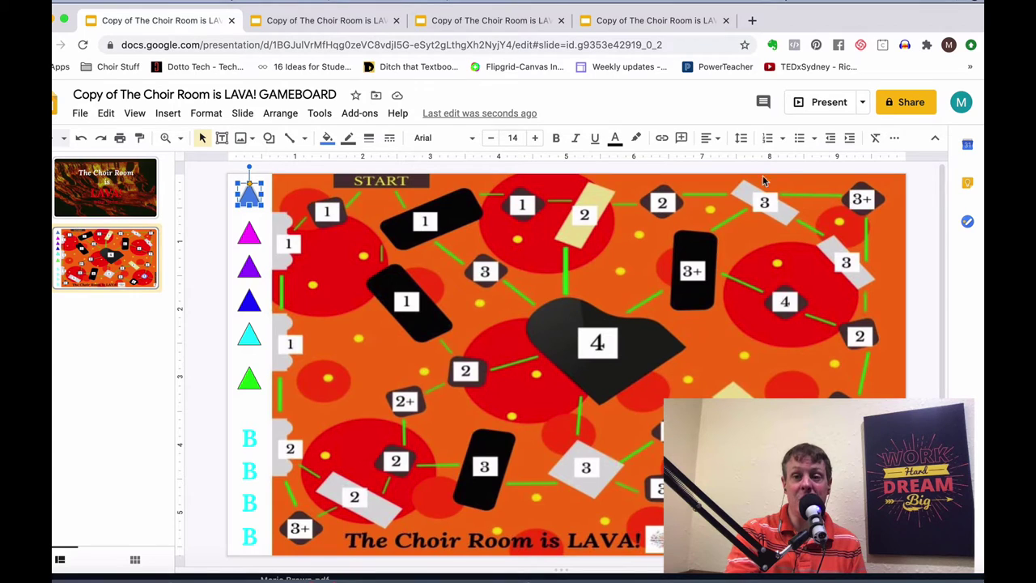
pyautogui.click(826, 103)
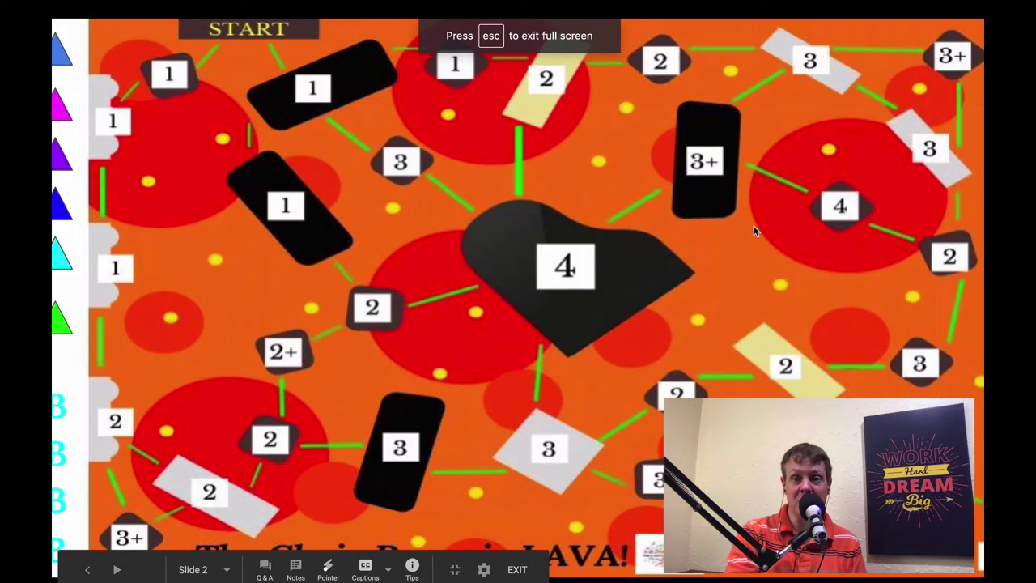
pyautogui.press('Left')
pyautogui.press('Right')
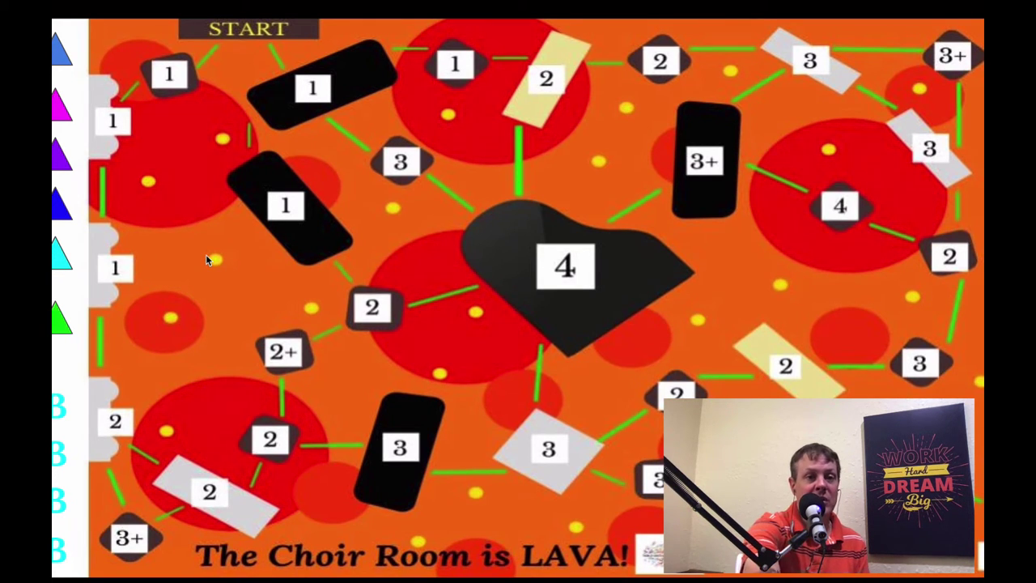
pyautogui.press('Escape')
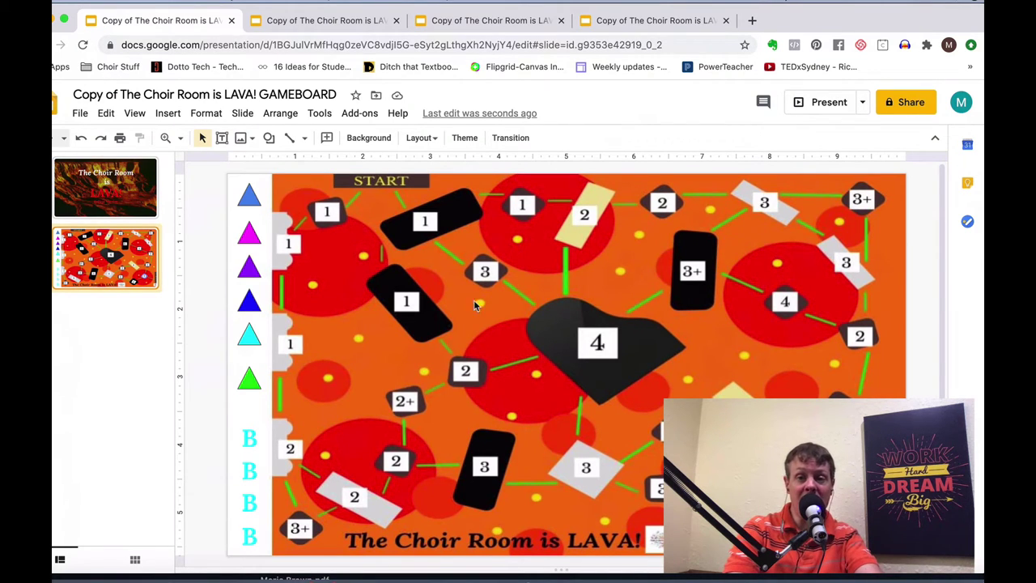
pyautogui.click(136, 116)
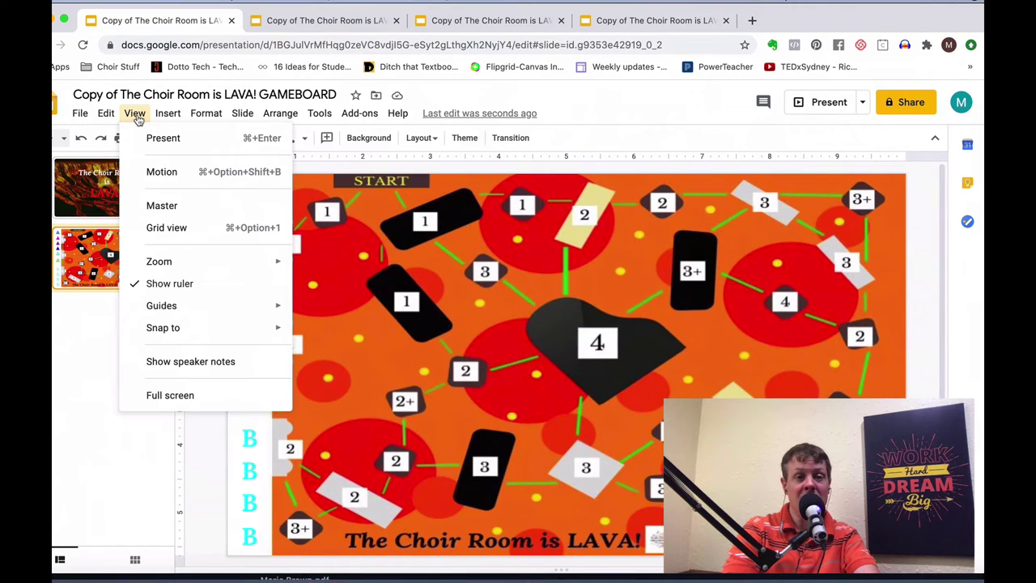
pyautogui.click(178, 396)
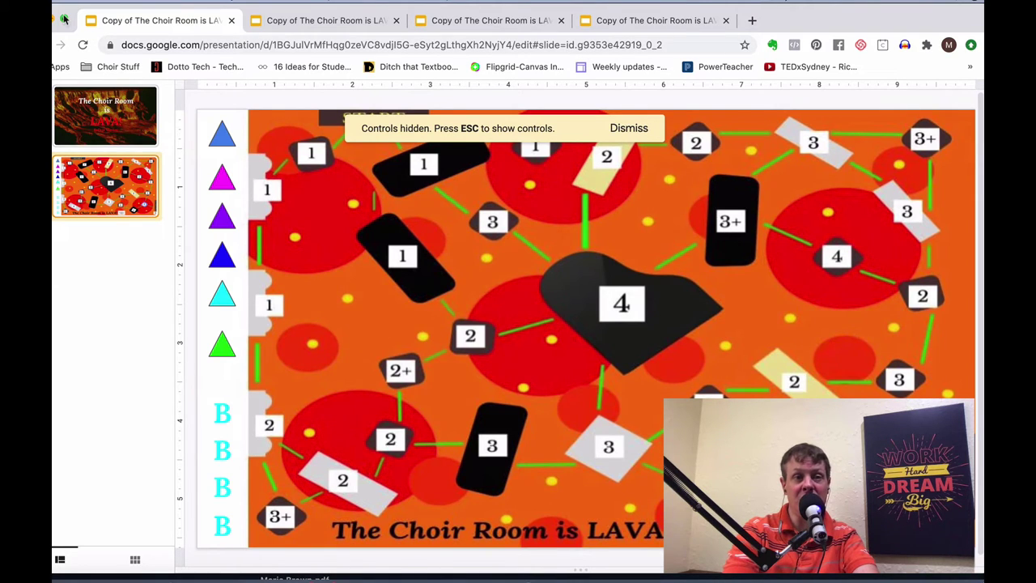
pyautogui.moveTo(65, 19)
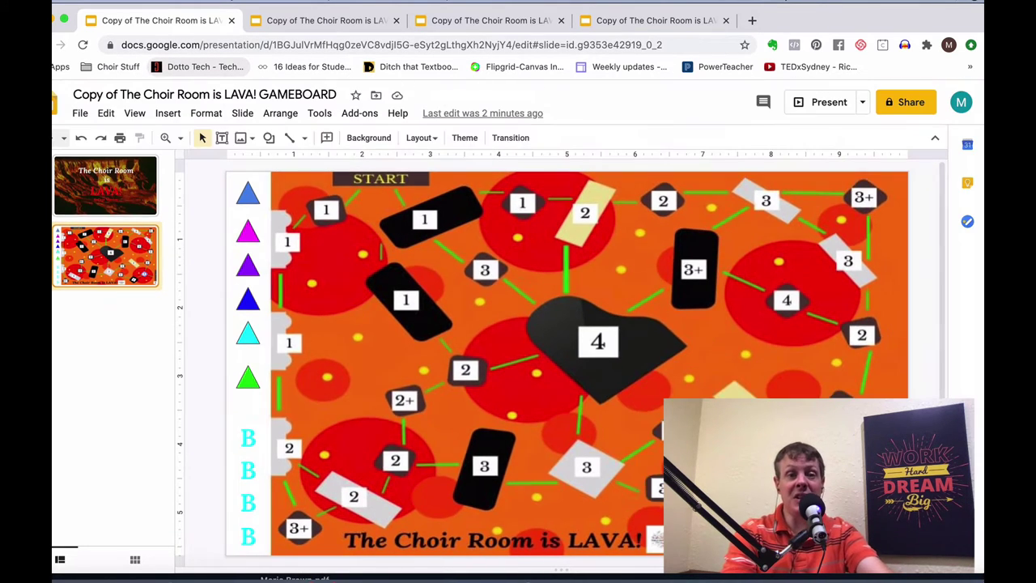
pyautogui.hotkey('ctrl', 'shift', 'f')
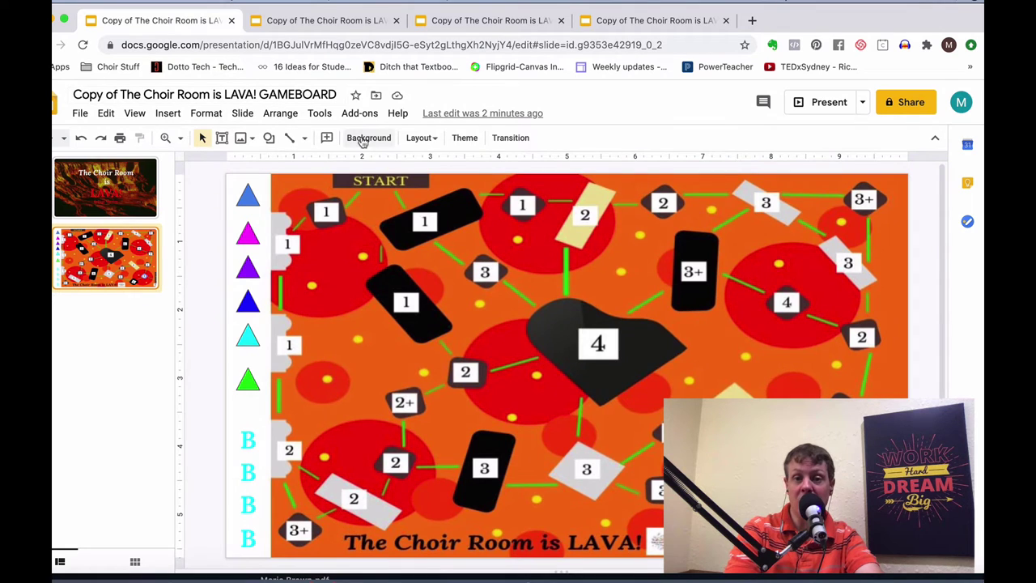
pyautogui.click(115, 192)
pyautogui.click(114, 258)
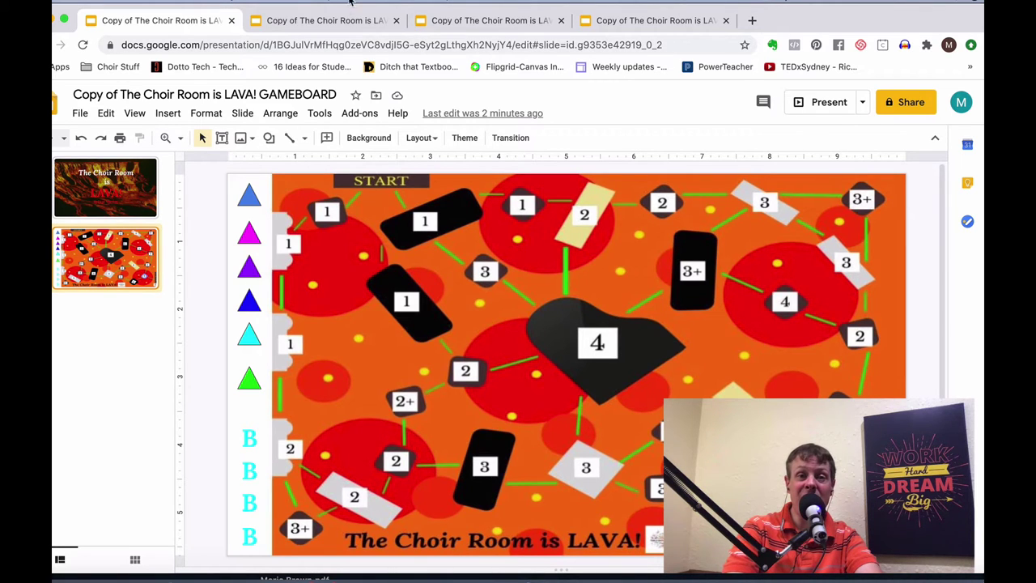
# - Check the Level 1–3 copies, then browse Level 3's melody exercises #1 to #5 and back
pyautogui.click(339, 26)
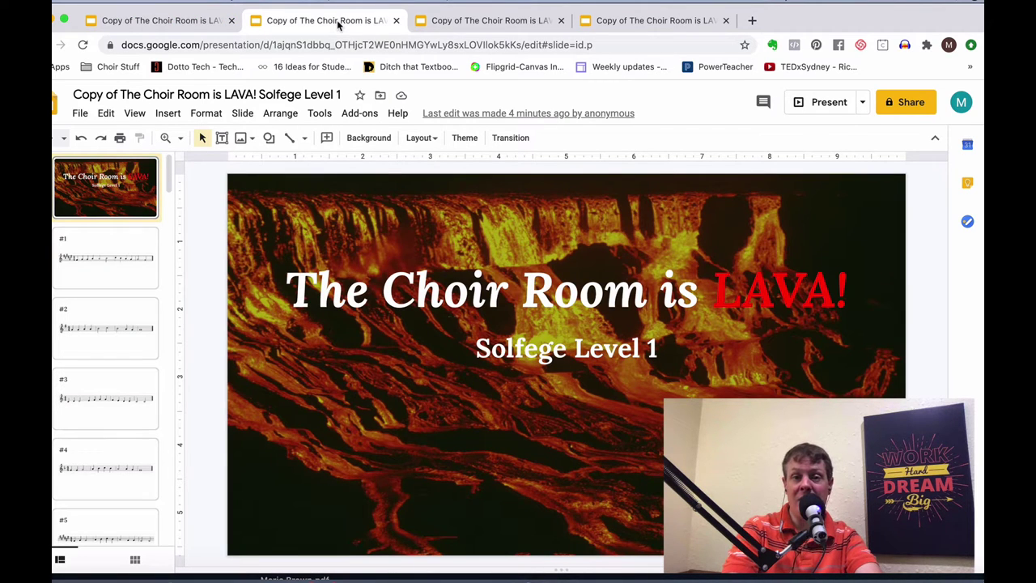
pyautogui.click(470, 25)
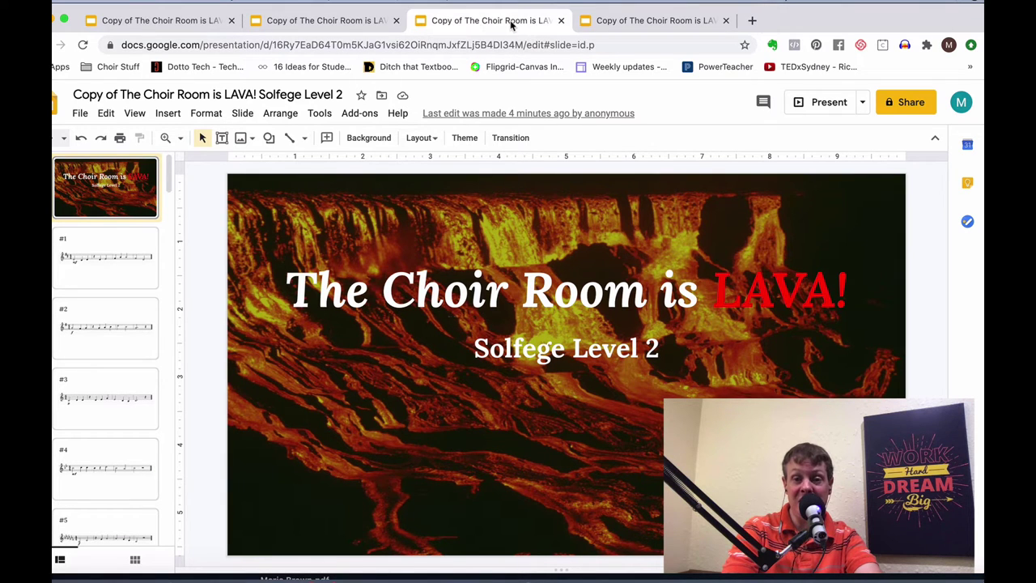
pyautogui.click(632, 24)
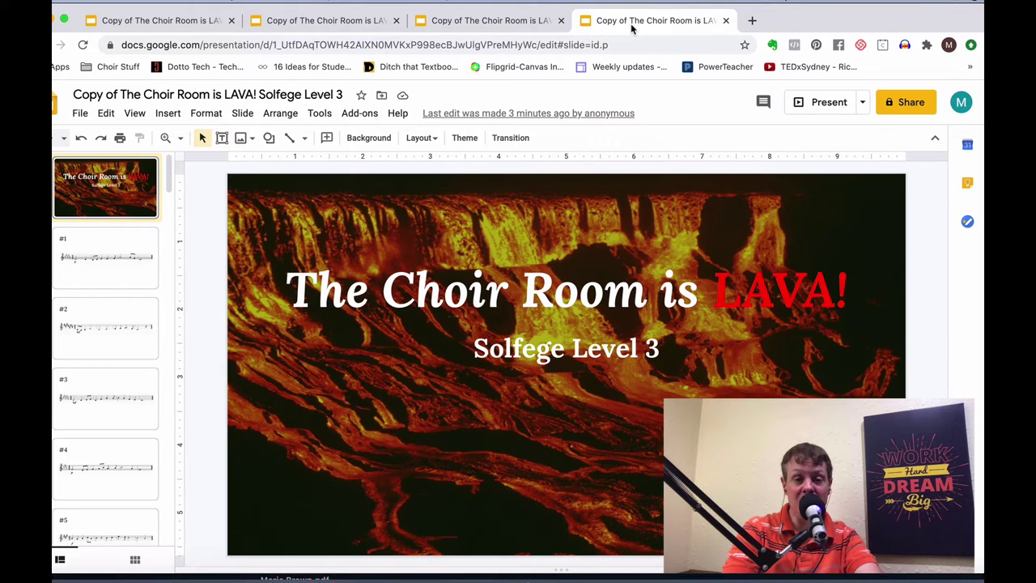
pyautogui.click(103, 279)
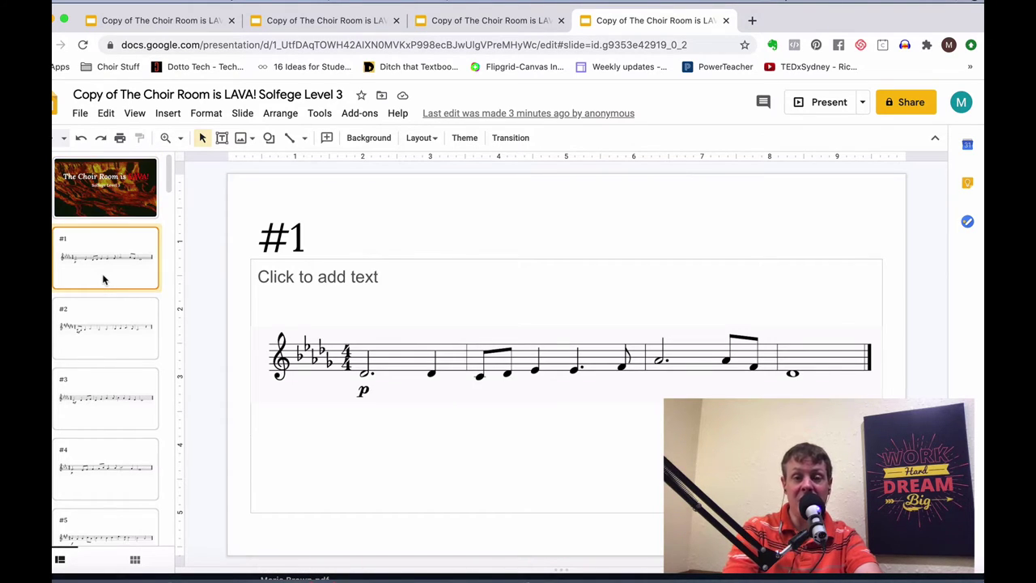
pyautogui.press('Down')
pyautogui.press('Down')
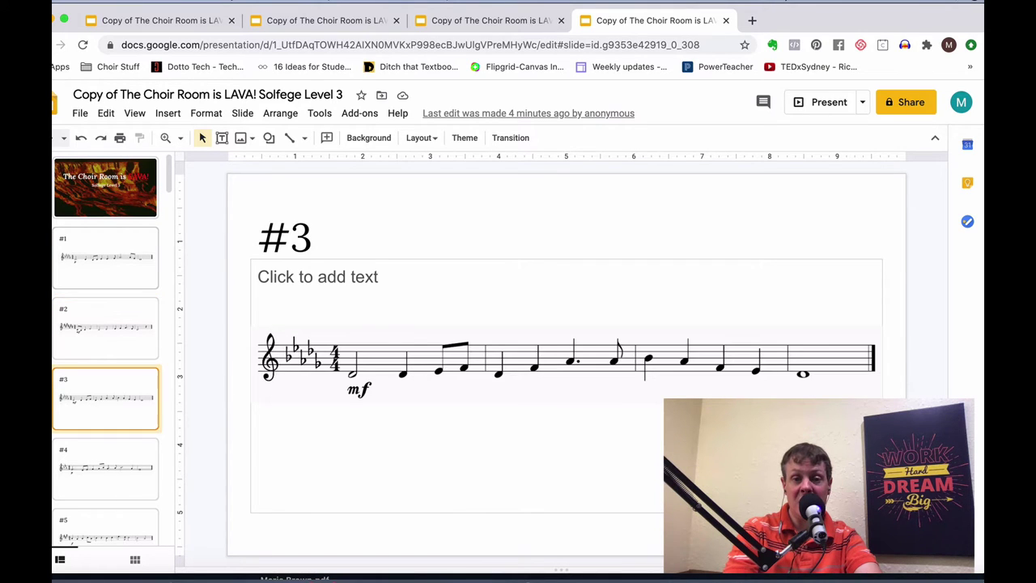
pyautogui.press('Down')
pyautogui.press('Down')
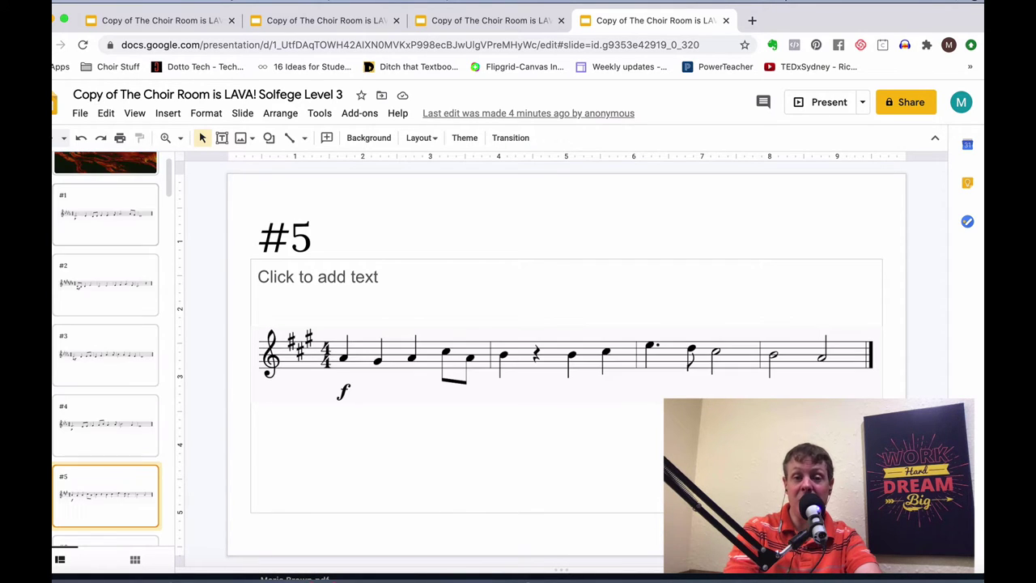
pyautogui.press('Down')
pyautogui.press('Up')
pyautogui.press('Up')
pyautogui.press('Up')
pyautogui.press('Up')
pyautogui.press('Up')
pyautogui.press('Up')
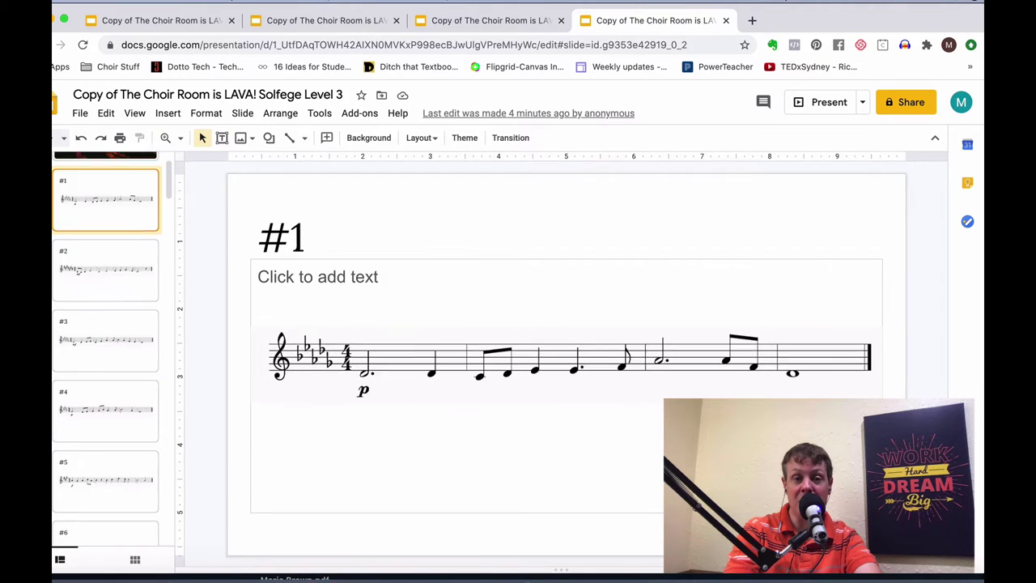